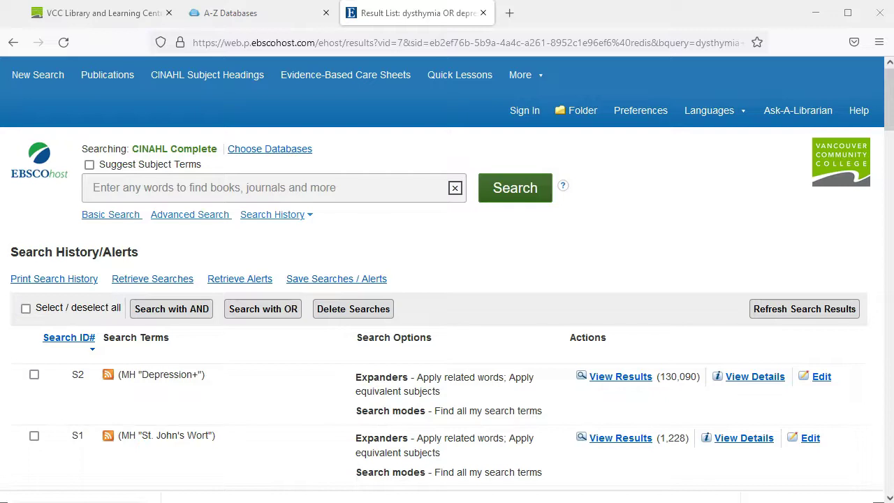
# - Search CINAHL Complete for the keywords "hypericum perforatum"
pyautogui.click(415, 183)
pyautogui.write('h')
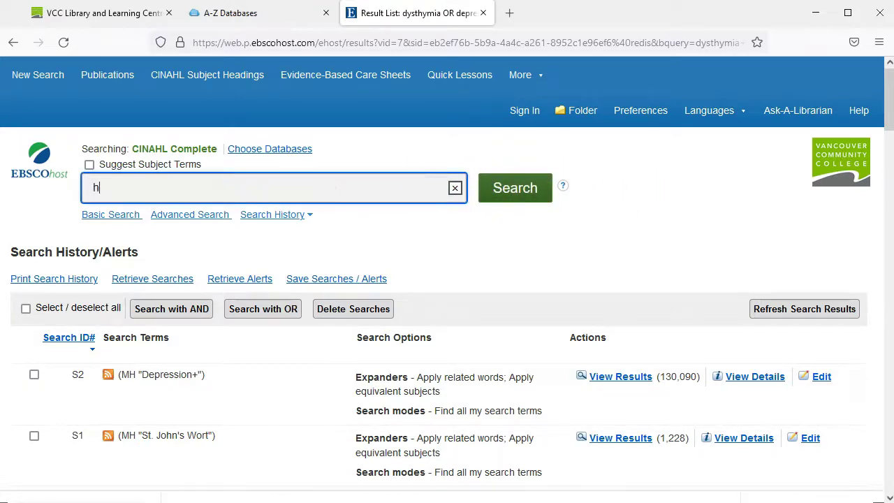
pyautogui.write('ypericu')
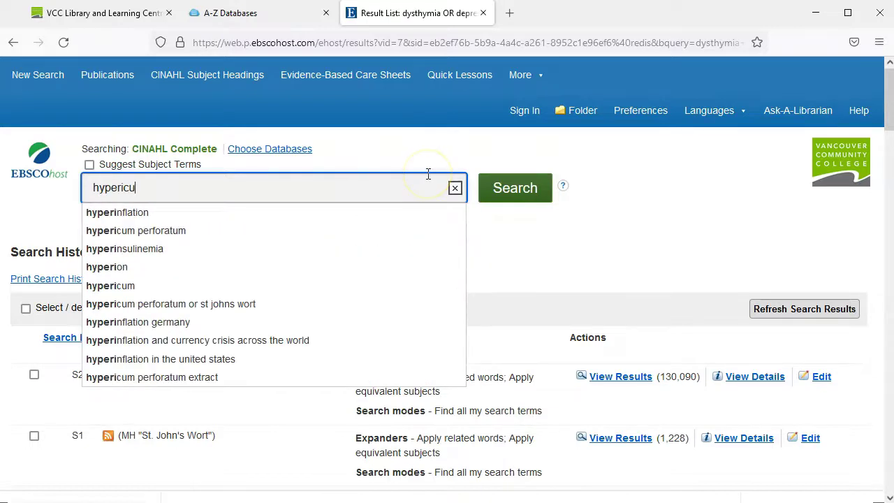
pyautogui.write('m perfo')
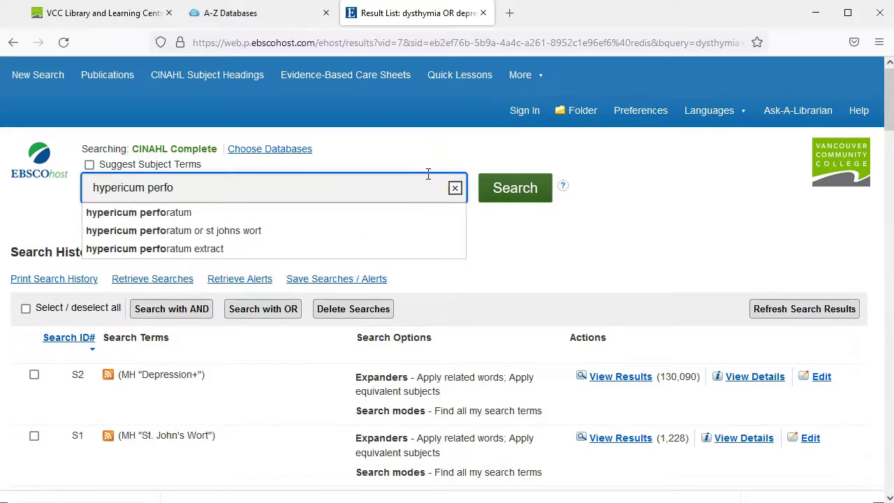
pyautogui.write('ratum')
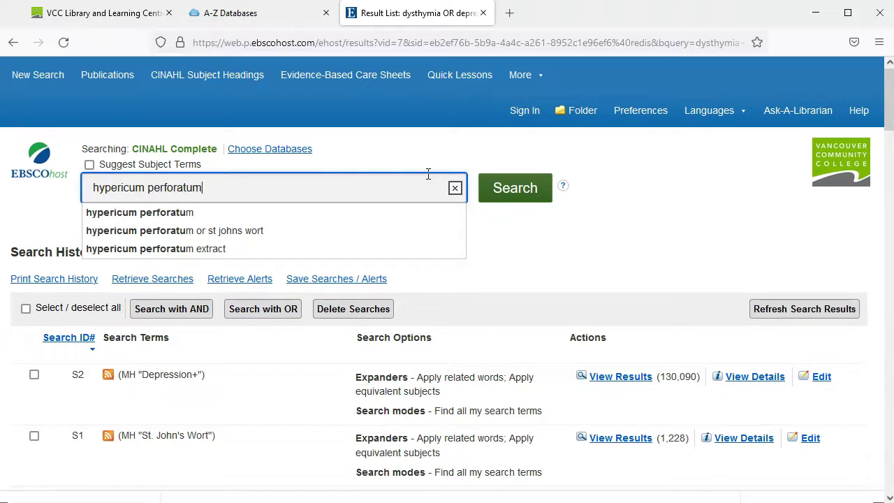
pyautogui.click(501, 188)
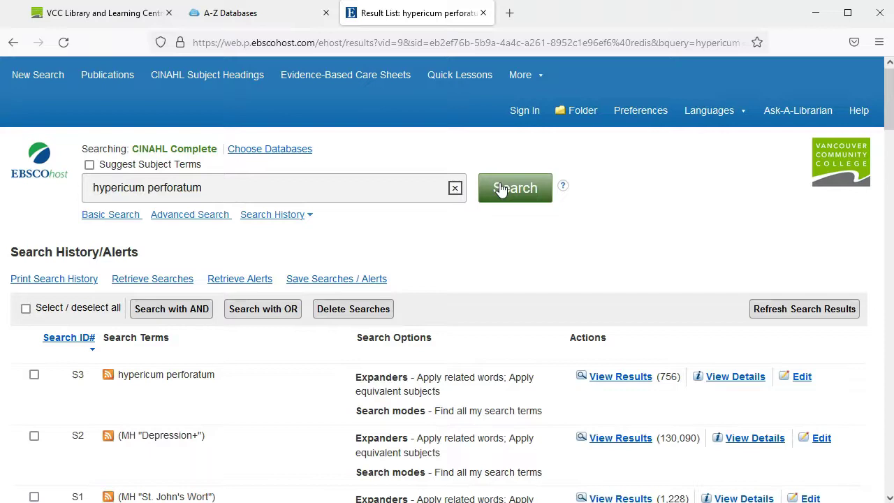
# - Replace the previous search terms and run a keyword search for "dysthymia OR depress*"
pyautogui.click(455, 188)
pyautogui.click(351, 187)
pyautogui.write('dysthy')
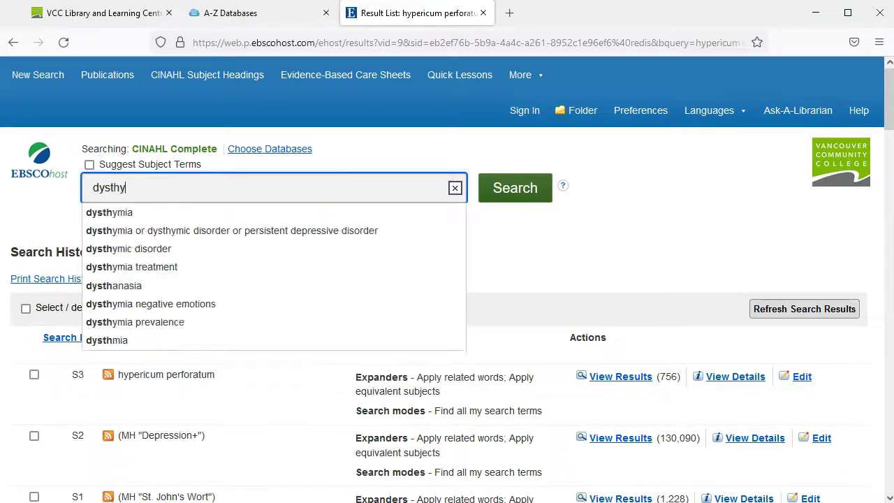
pyautogui.write('mia')
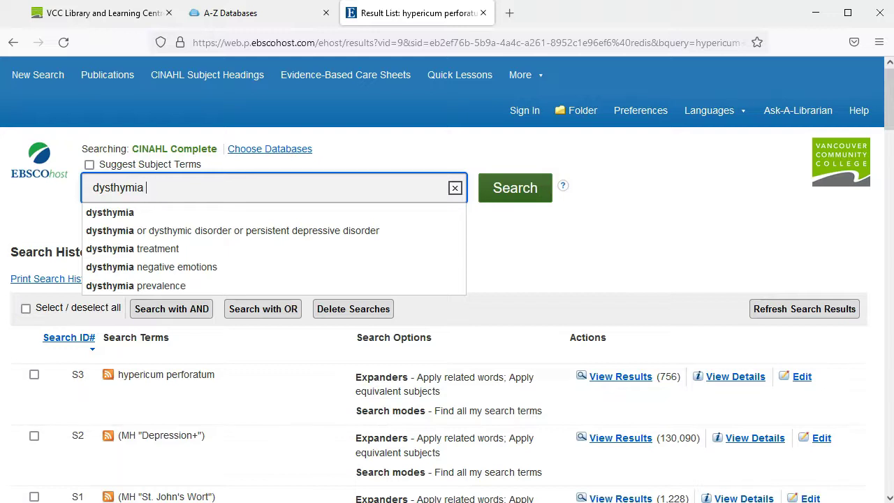
pyautogui.write('OR depress*')
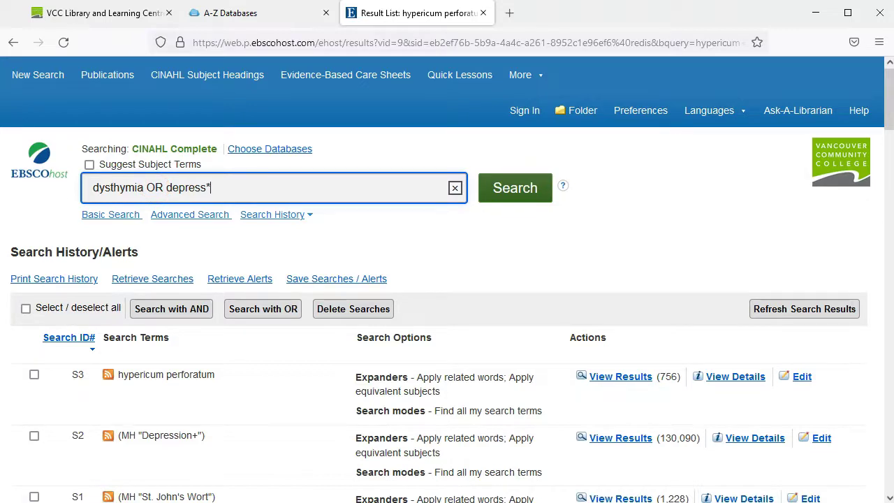
pyautogui.click(496, 195)
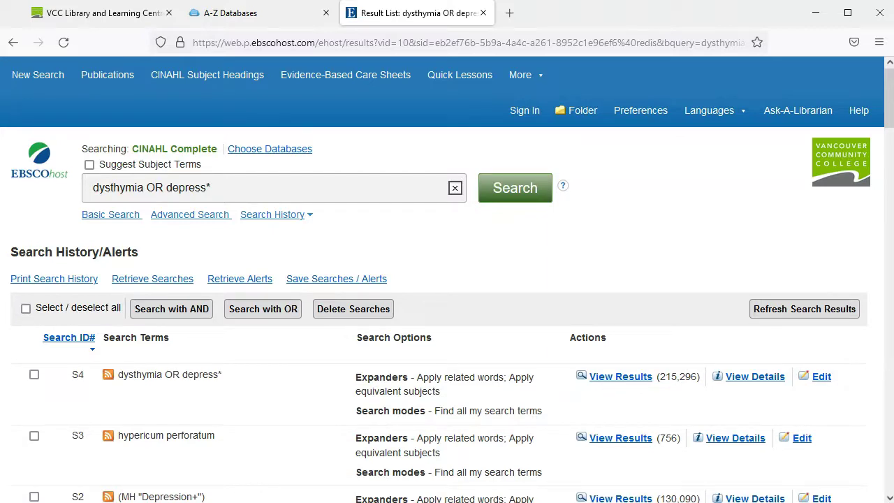
pyautogui.press('Return')
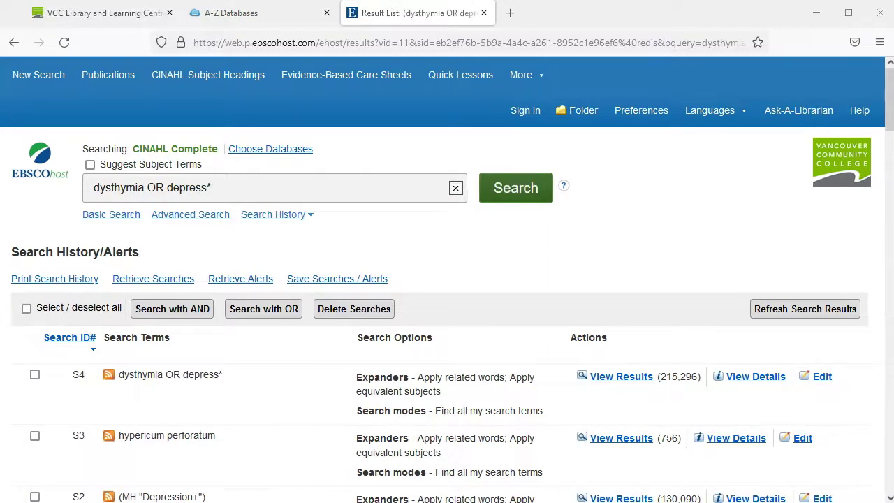
# - Clear the search terms and combine the St. John's Wort searches S1 and S3 with OR
pyautogui.click(455, 189)
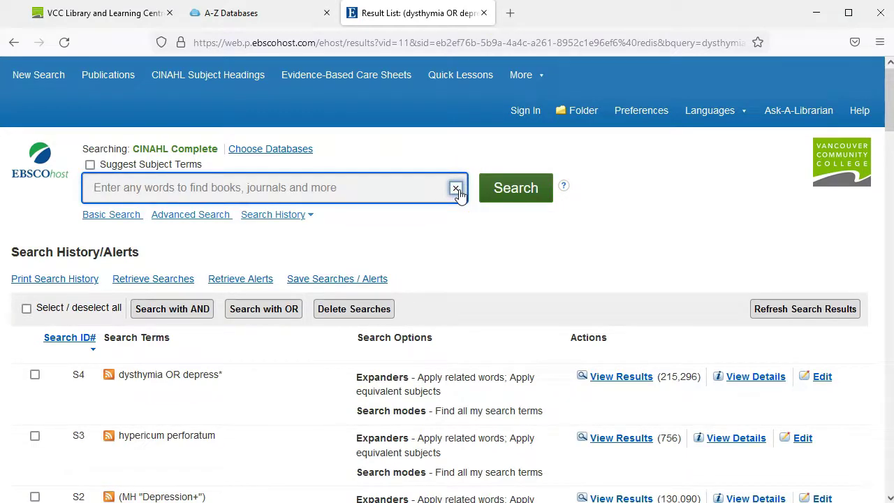
pyautogui.scroll(-2, 458, 193)
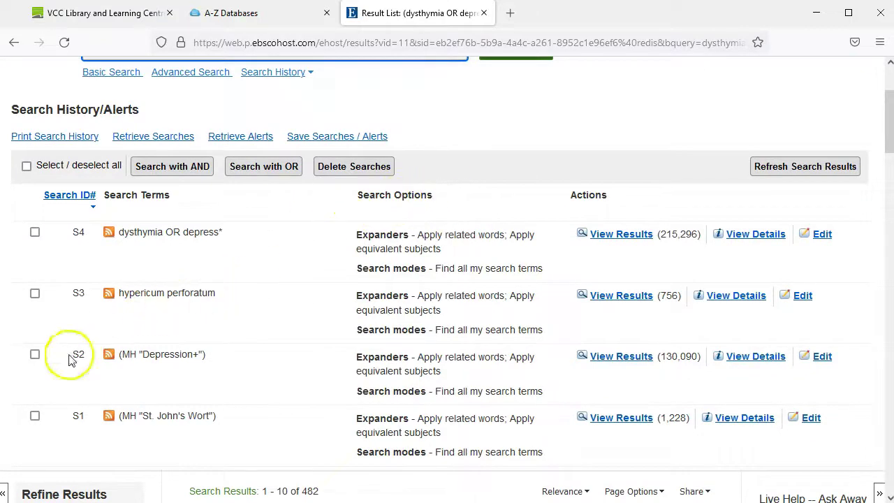
pyautogui.click(35, 416)
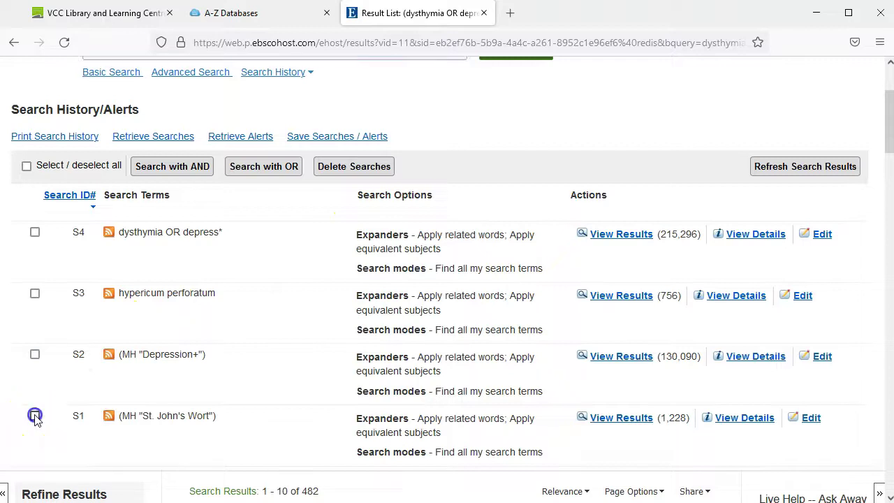
pyautogui.click(35, 294)
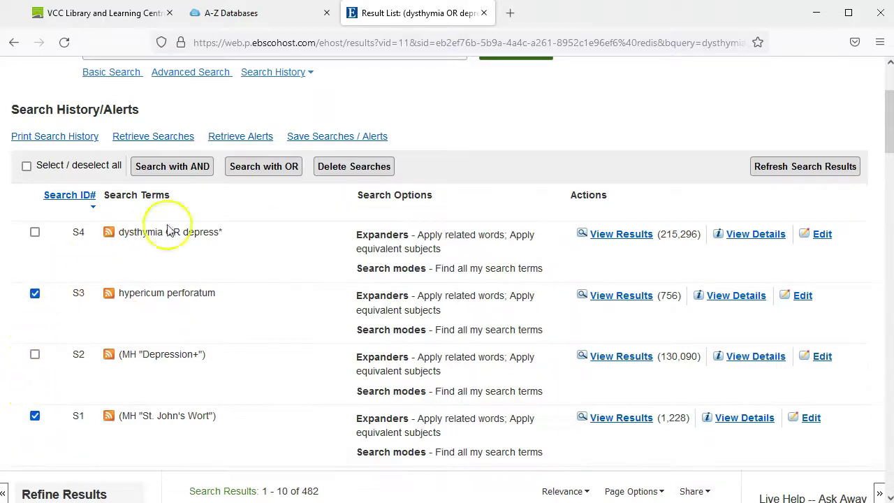
pyautogui.click(260, 167)
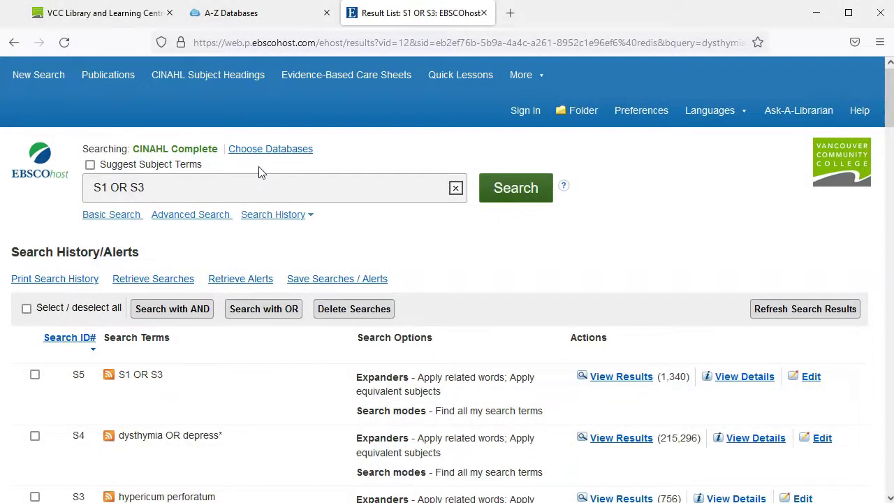
pyautogui.click(280, 169)
# - Clear the search terms and combine the depression searches S2 and S4 with OR
pyautogui.click(456, 189)
pyautogui.scroll(-3, 454, 200)
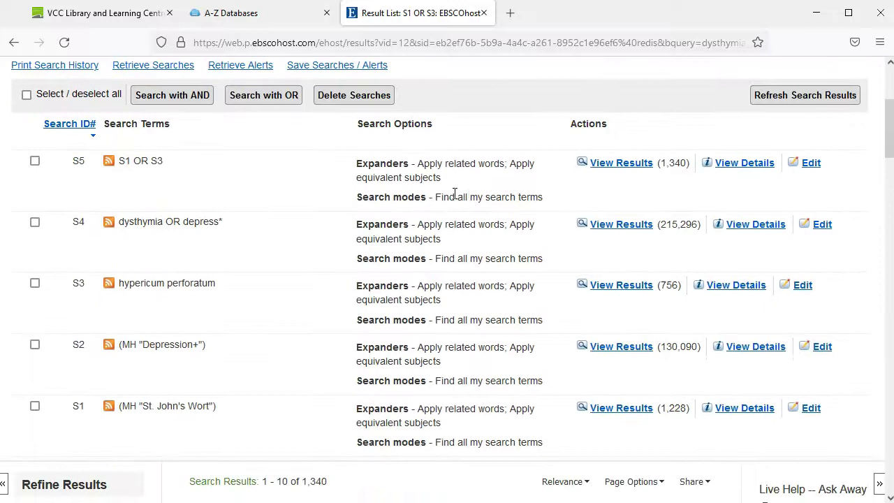
pyautogui.click(35, 344)
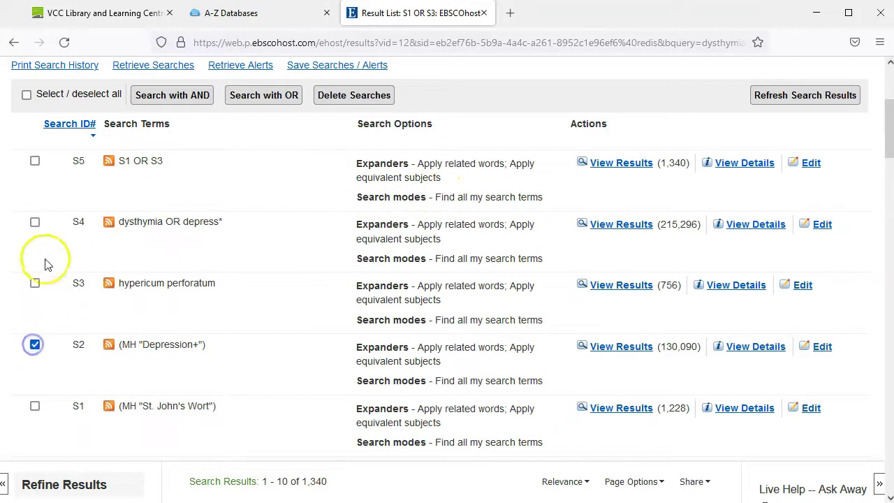
pyautogui.click(35, 221)
pyautogui.click(258, 95)
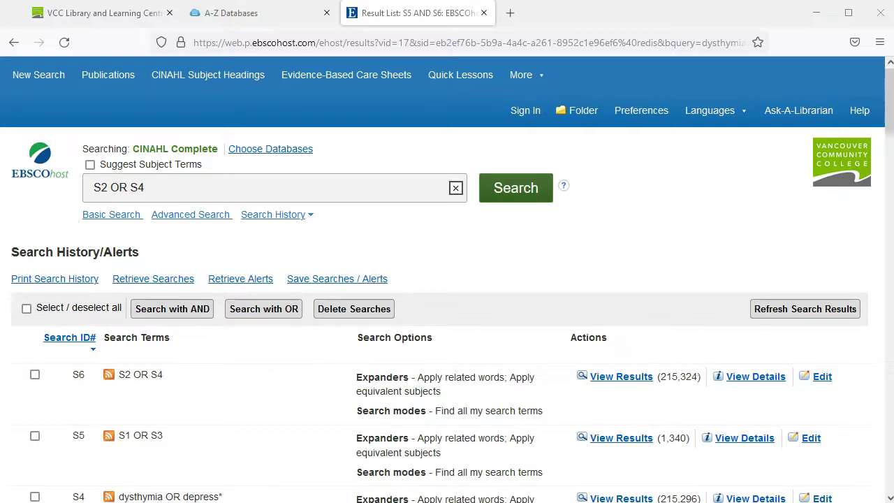
# - Clear the search terms and combine the two OR sets, S5 and S6, with AND
pyautogui.click(455, 188)
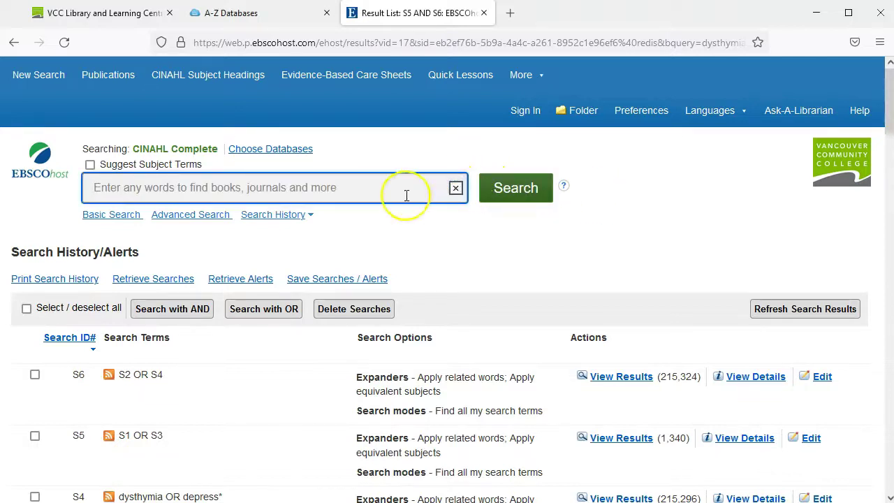
pyautogui.click(35, 436)
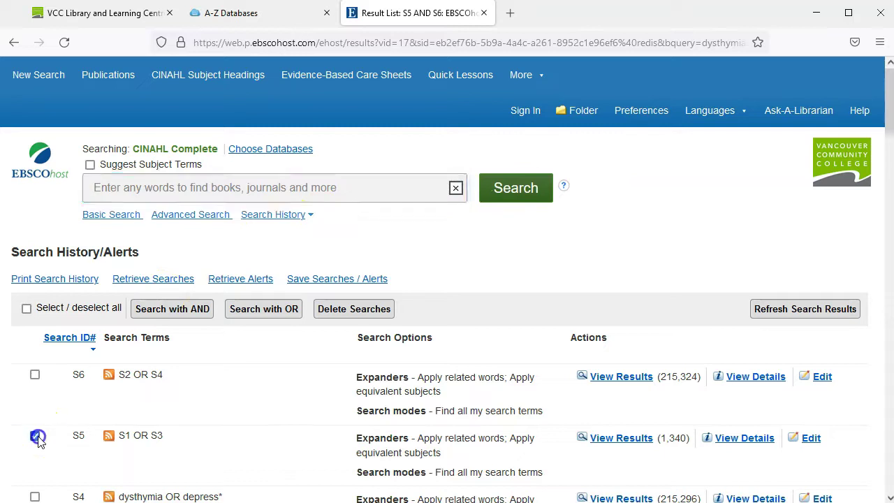
pyautogui.click(35, 374)
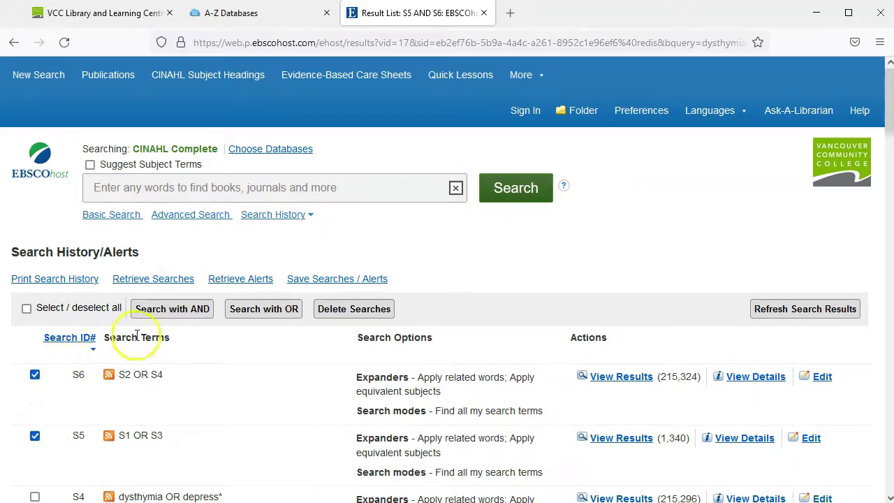
pyautogui.click(172, 310)
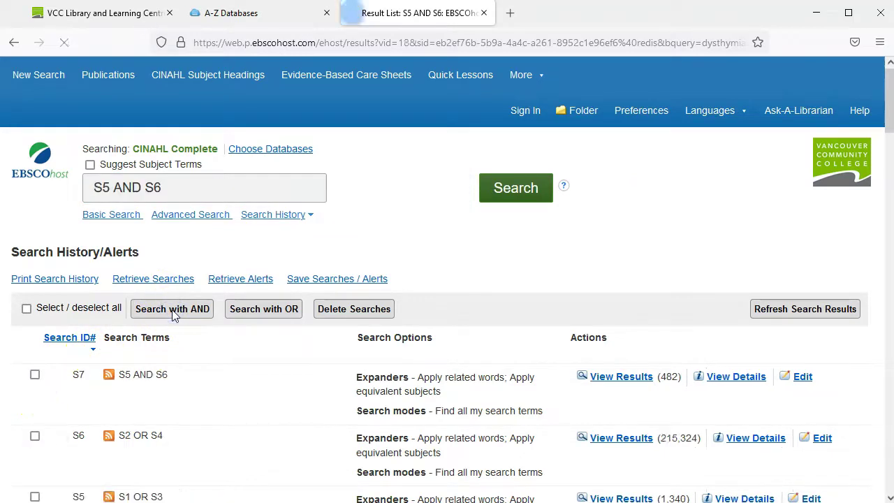
# - Collapse the search history and limit the S5 AND S6 results to the gender female
pyautogui.click(272, 215)
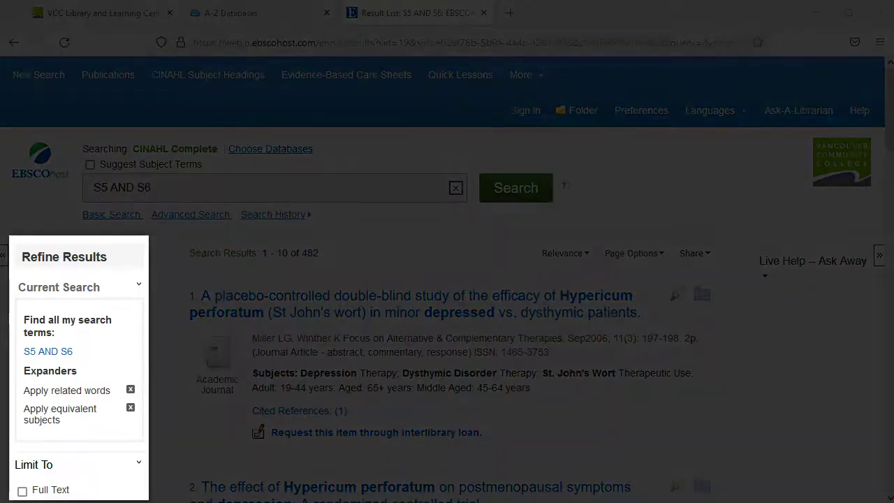
pyautogui.scroll(-1, 447, 279)
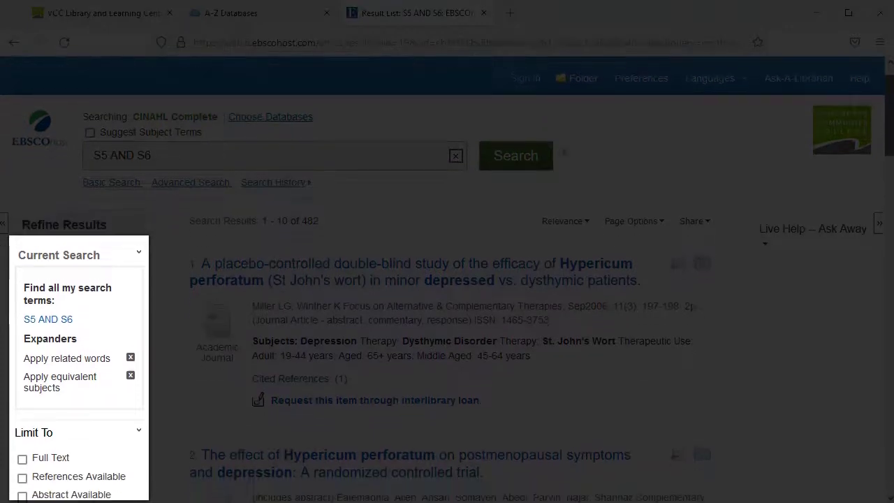
pyautogui.scroll(-3, 447, 279)
pyautogui.scroll(-4, 447, 279)
pyautogui.scroll(-5, 447, 280)
pyautogui.scroll(-2, 447, 279)
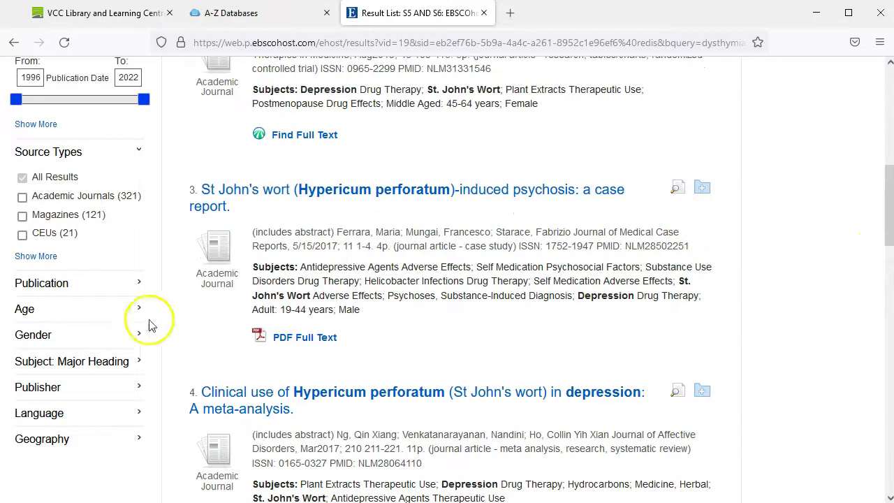
pyautogui.click(139, 338)
pyautogui.click(22, 361)
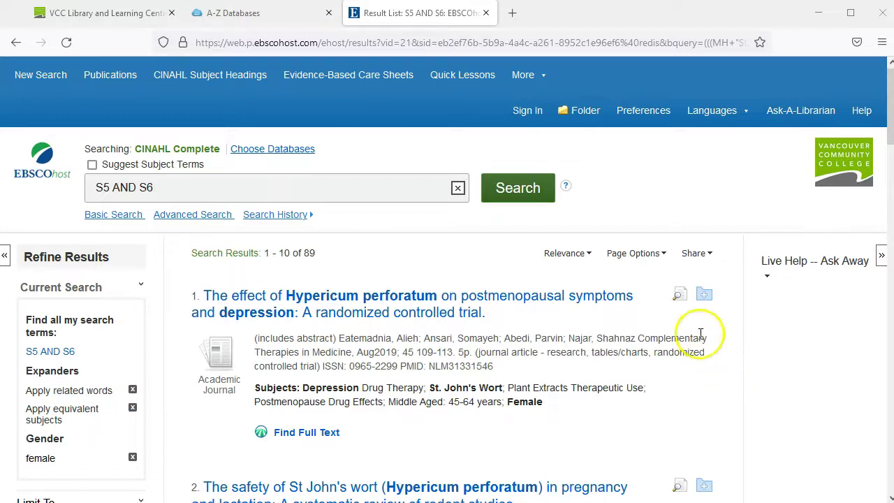
# - Preview the first result, on Hypericum perforatum and postmenopausal symptoms, and open its detailed record
pyautogui.moveTo(680, 298)
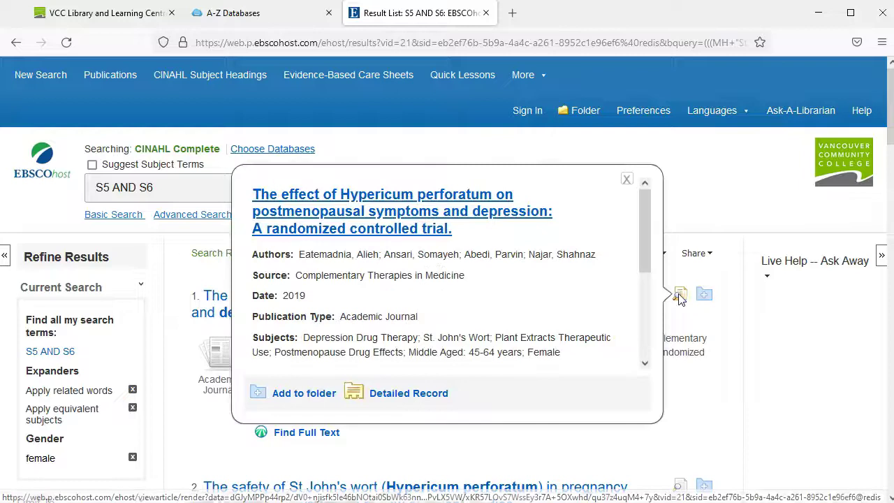
pyautogui.click(627, 181)
pyautogui.click(452, 312)
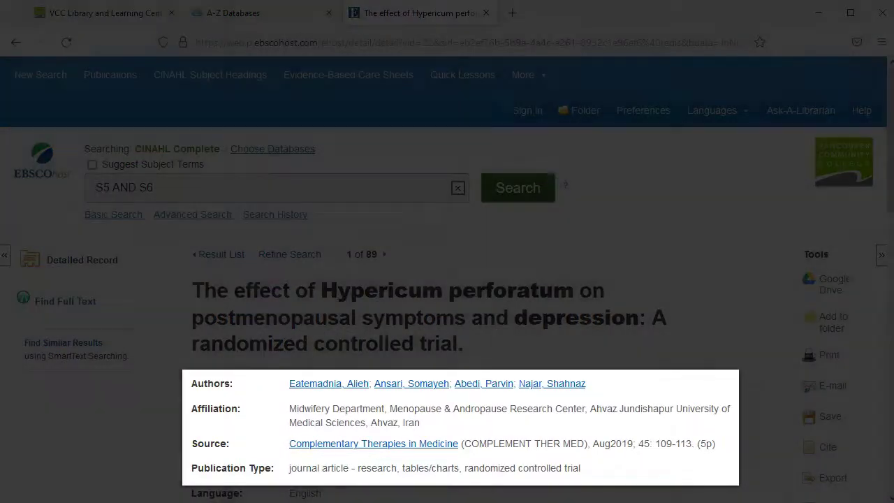
# - Review the article's subjects and abstract in the detailed record and display its permalink
pyautogui.scroll(-3, 551, 241)
pyautogui.scroll(-2, 552, 241)
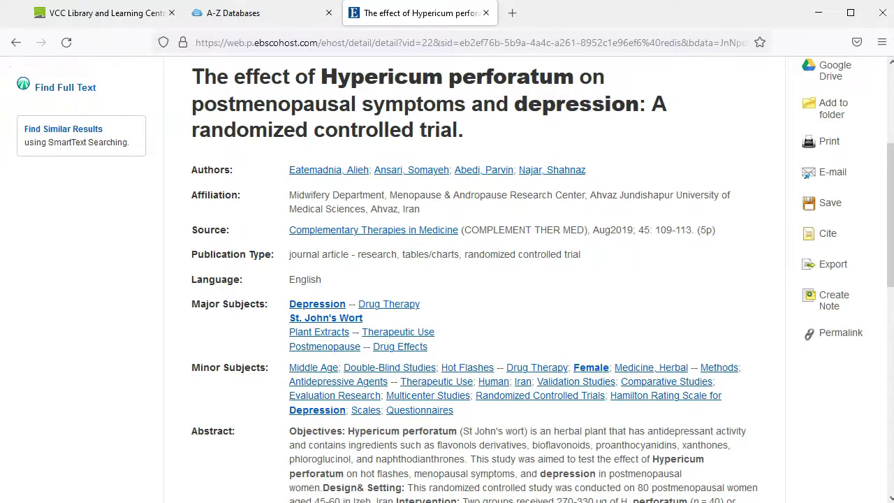
pyautogui.scroll(2, 448, 280)
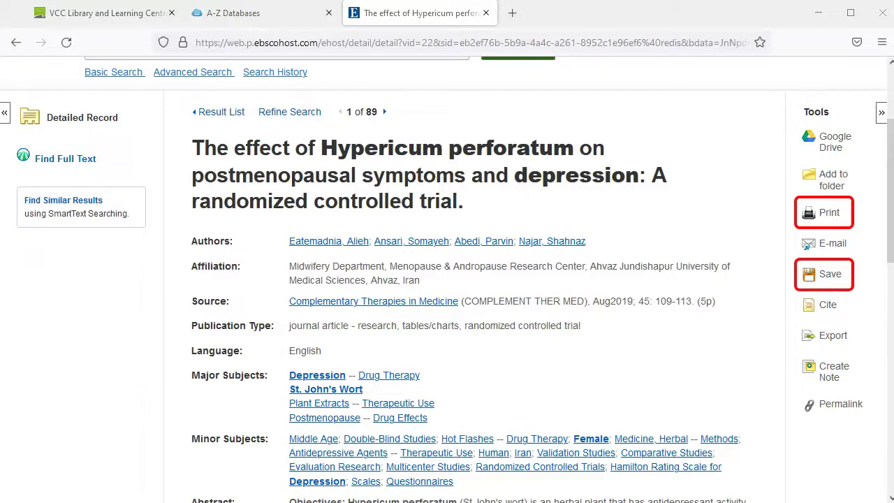
pyautogui.click(823, 408)
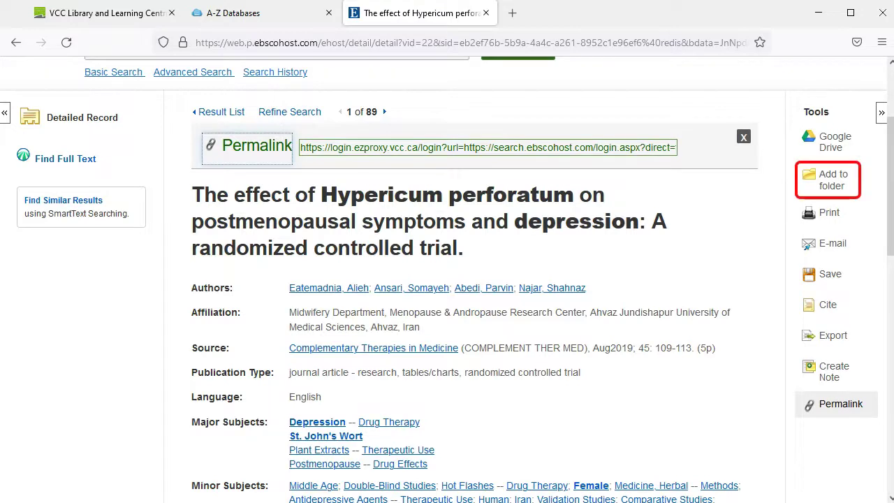
# - Add the article to the folder and return to the result list
pyautogui.click(832, 185)
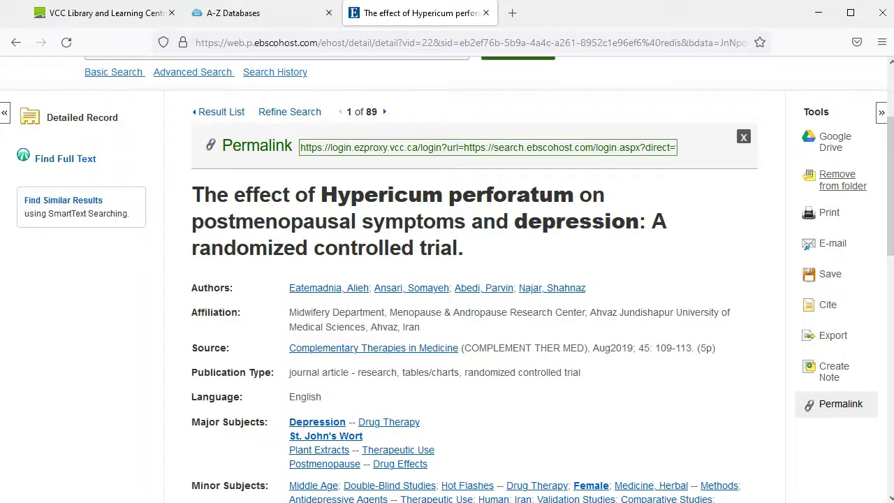
pyautogui.scroll(3, 447, 280)
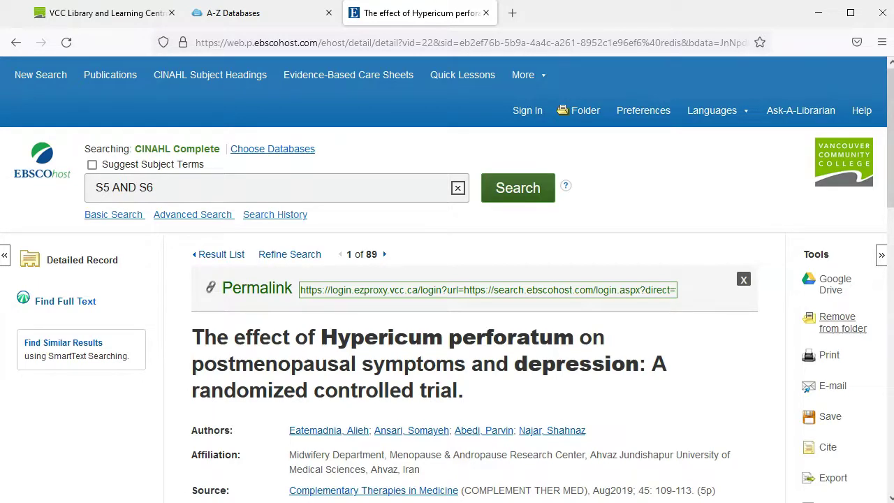
pyautogui.click(209, 260)
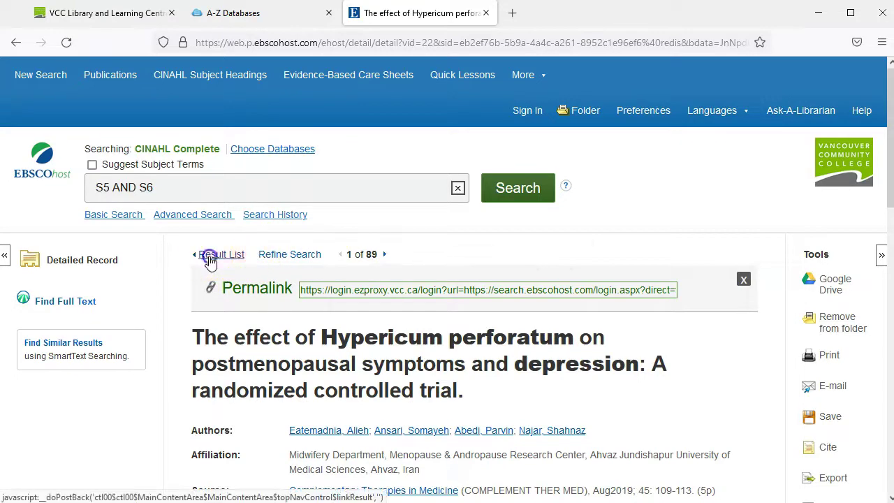